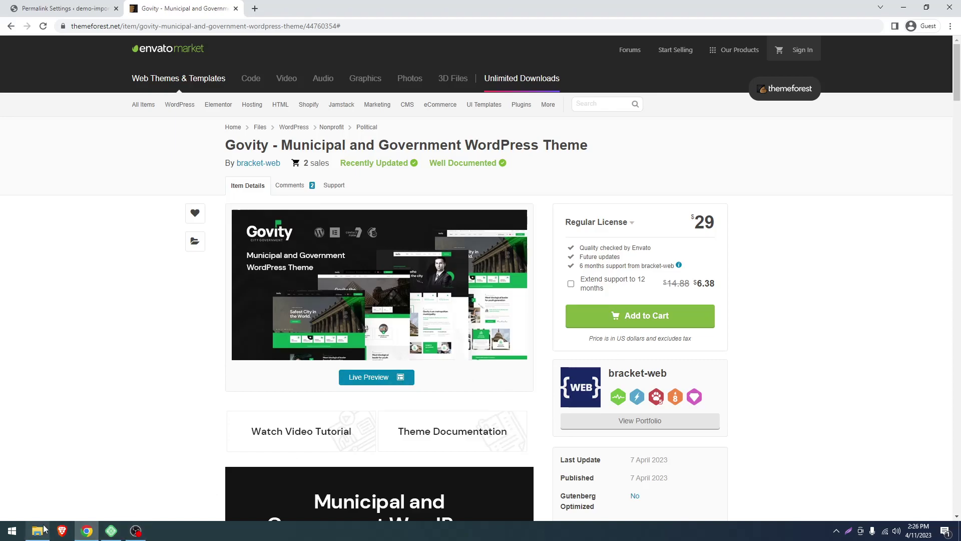
Extract govity-wp-full.zip with 7-Zip Extract Here and open the resulting govity-wp-full folder.
mouse_move(38, 531)
left_click(60, 491)
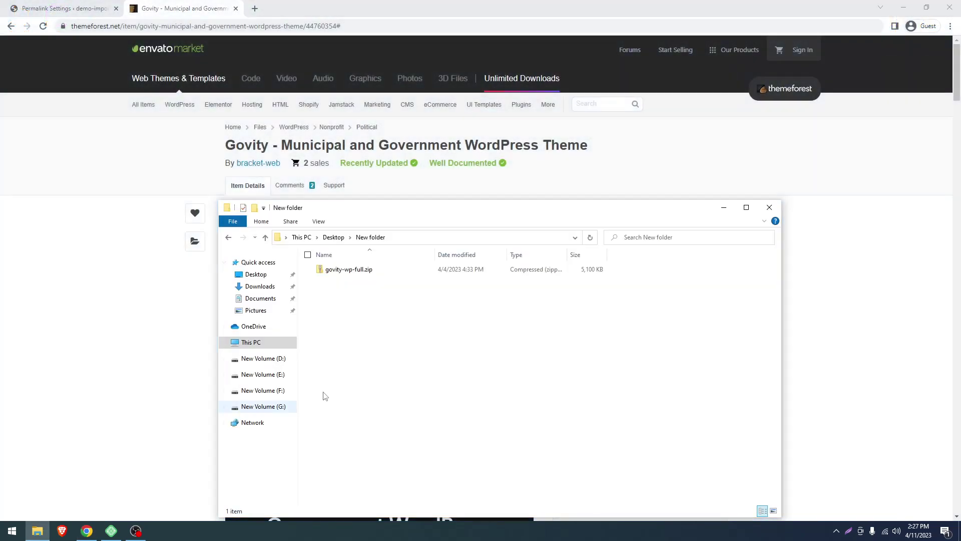
right_click(349, 274)
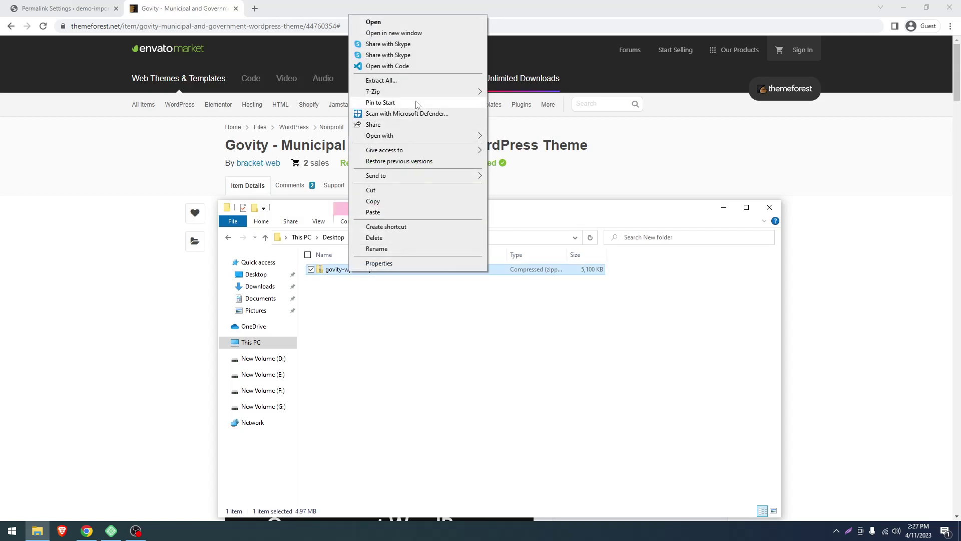
mouse_move(425, 91)
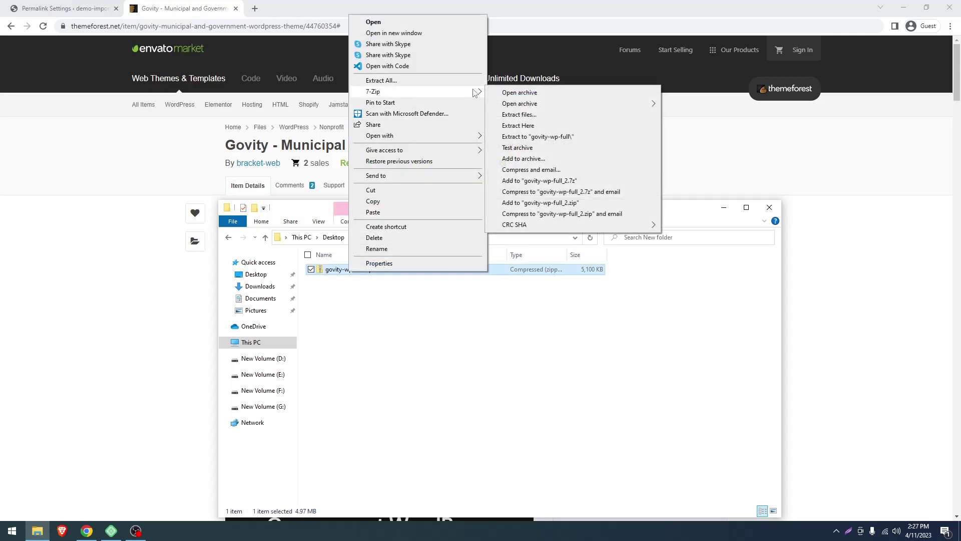
left_click(533, 131)
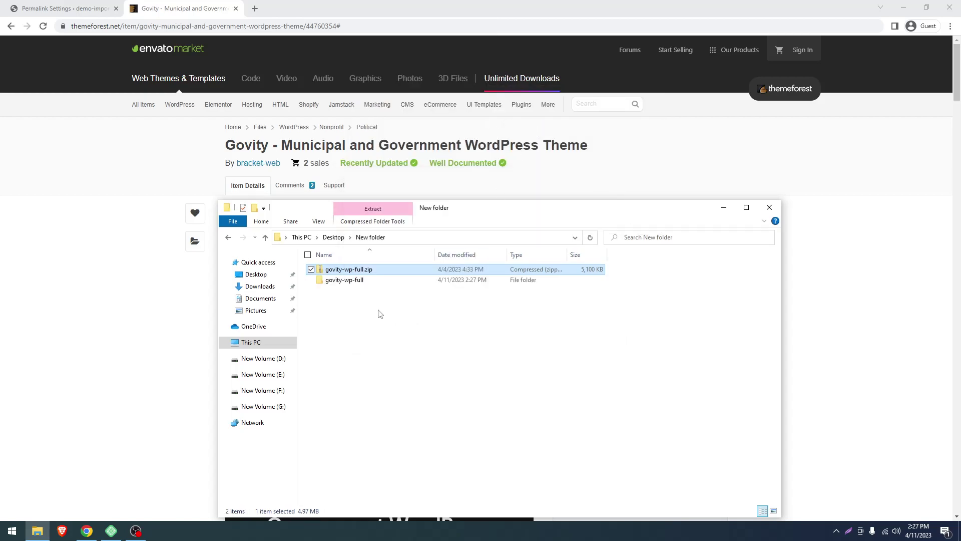
double_click(354, 280)
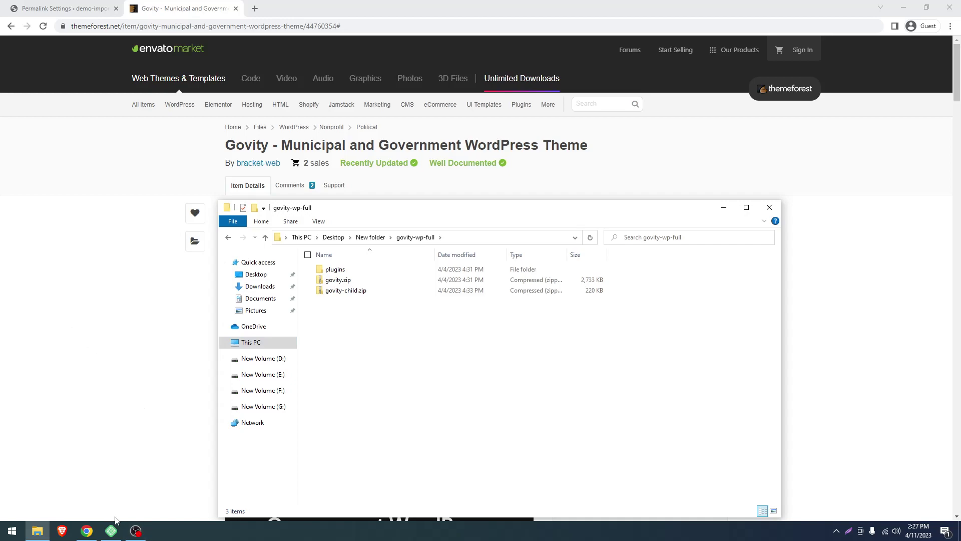
In Local, review the demo-import-env site's PHP versions and keep it on 8.1.9.
mouse_move(115, 526)
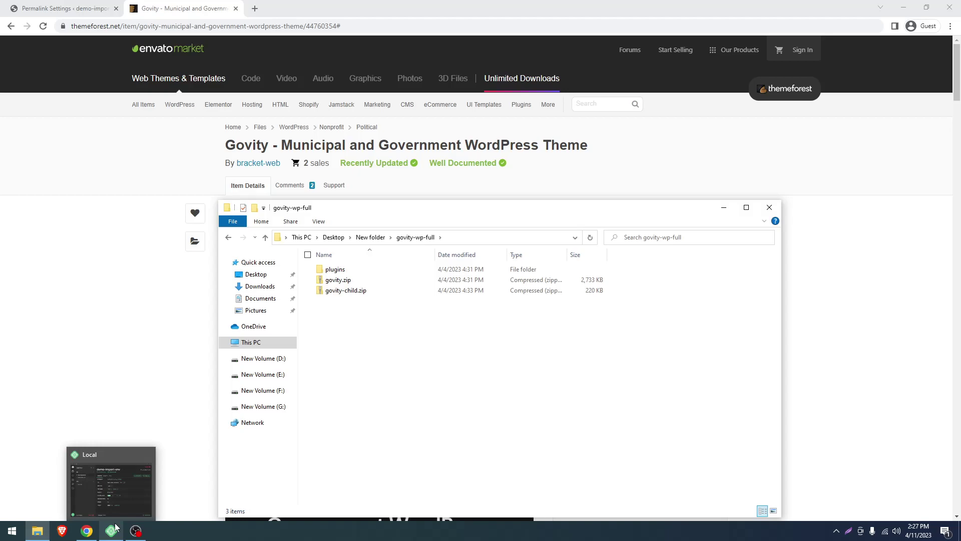
left_click(115, 527)
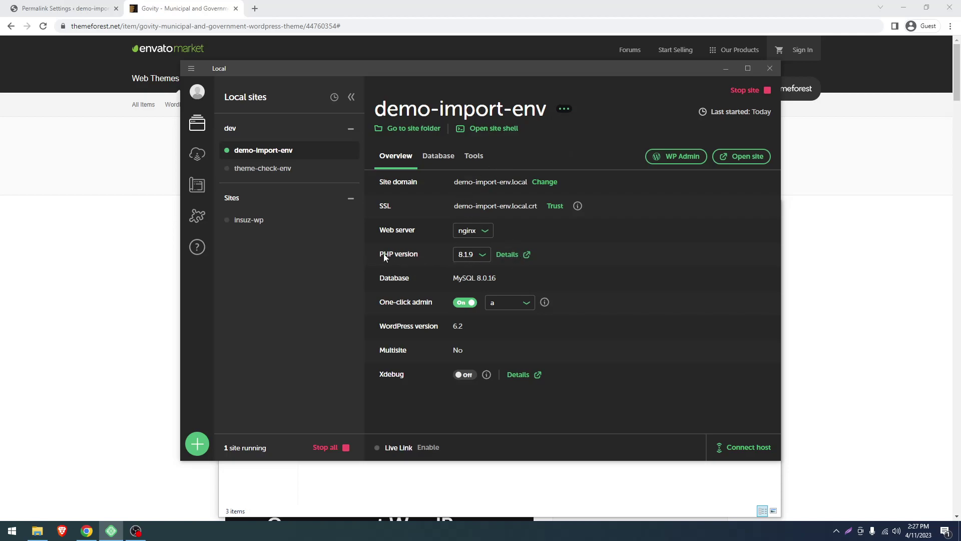
left_click(475, 262)
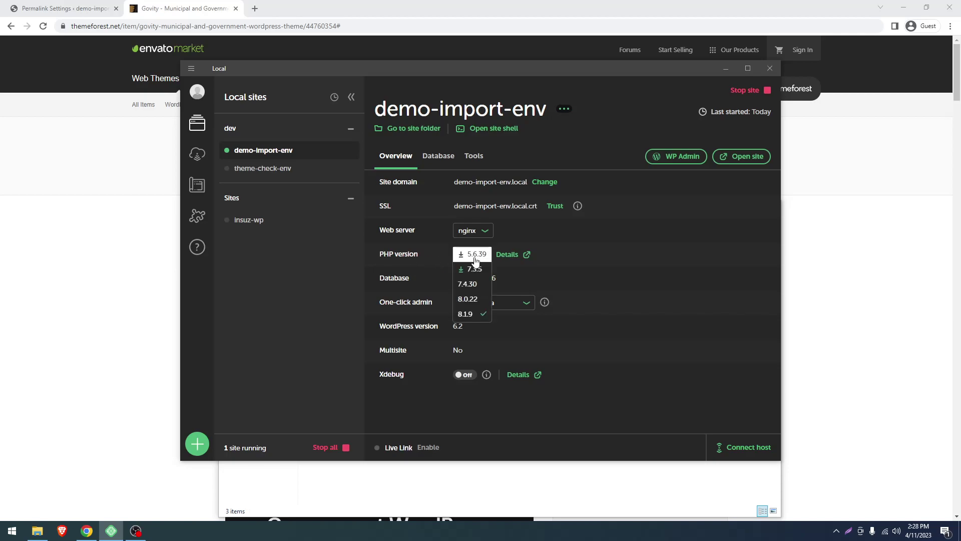
left_click(477, 314)
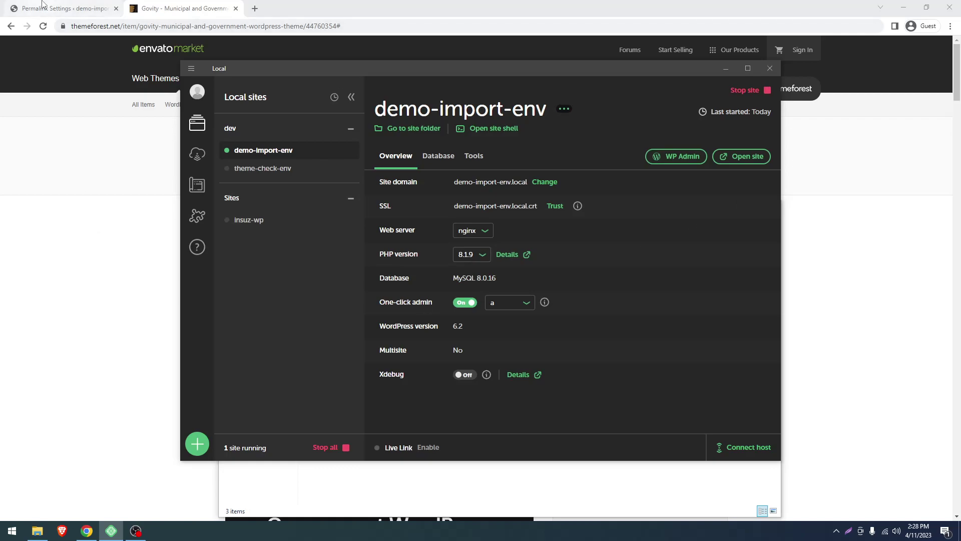
Upload govity.zip under Appearance > Themes > Add New and install the Govity parent theme.
left_click(65, 8)
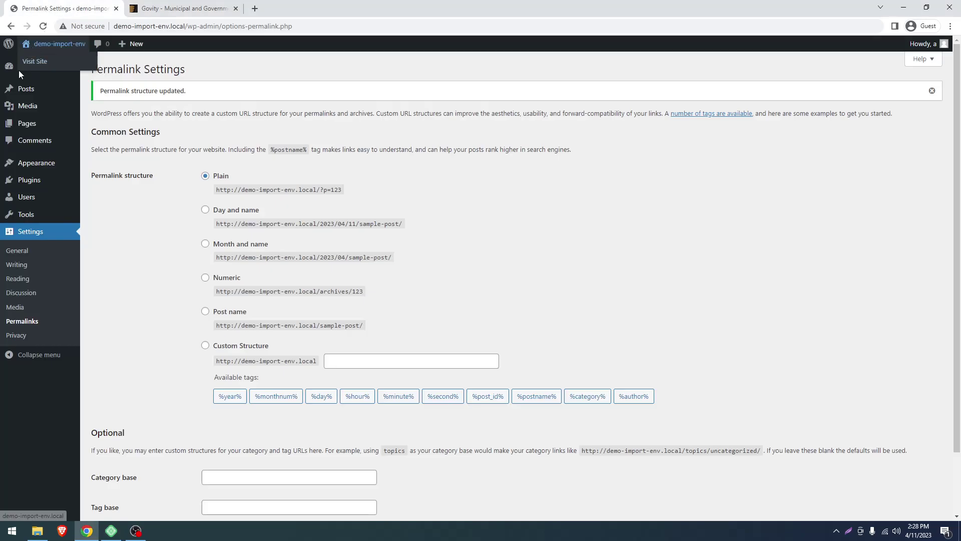
left_click(21, 70)
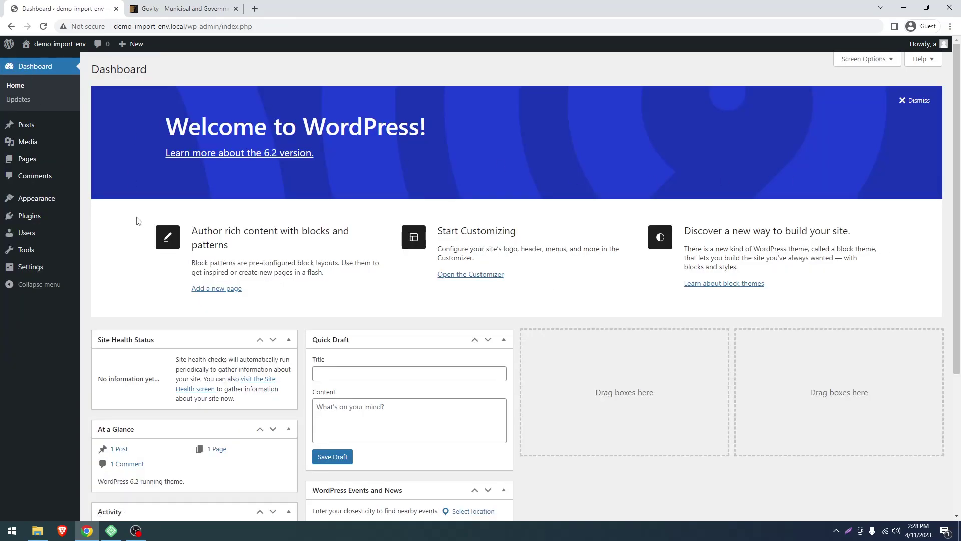
mouse_move(32, 213)
left_click(126, 200)
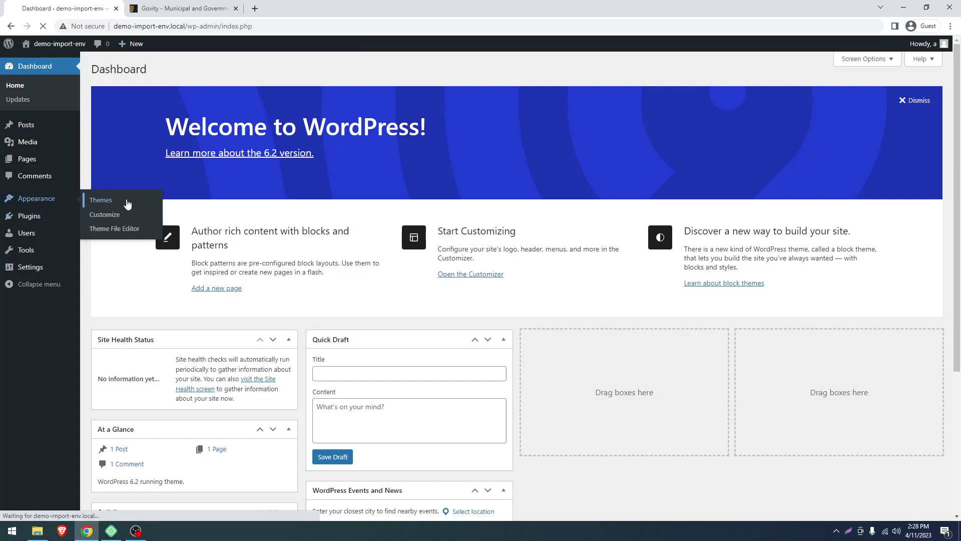
left_click(191, 70)
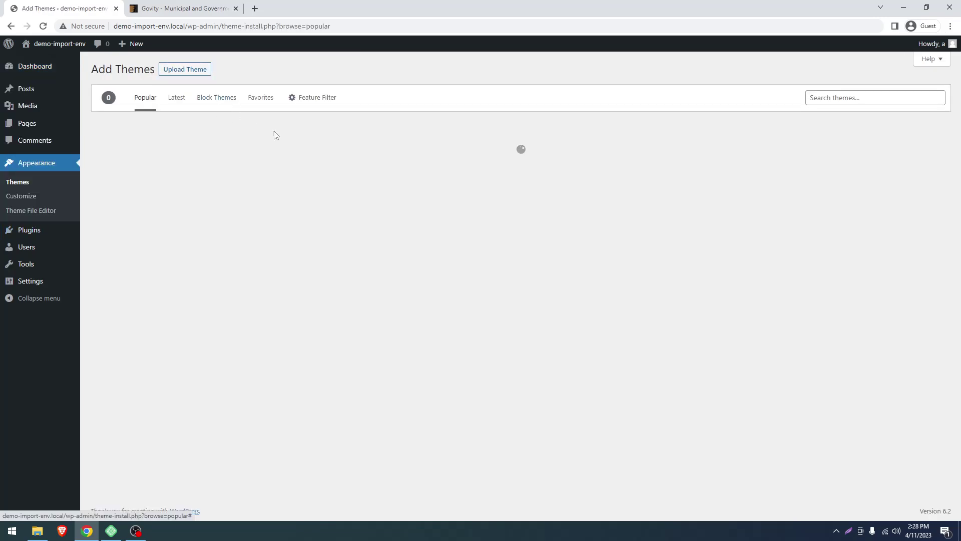
left_click(197, 70)
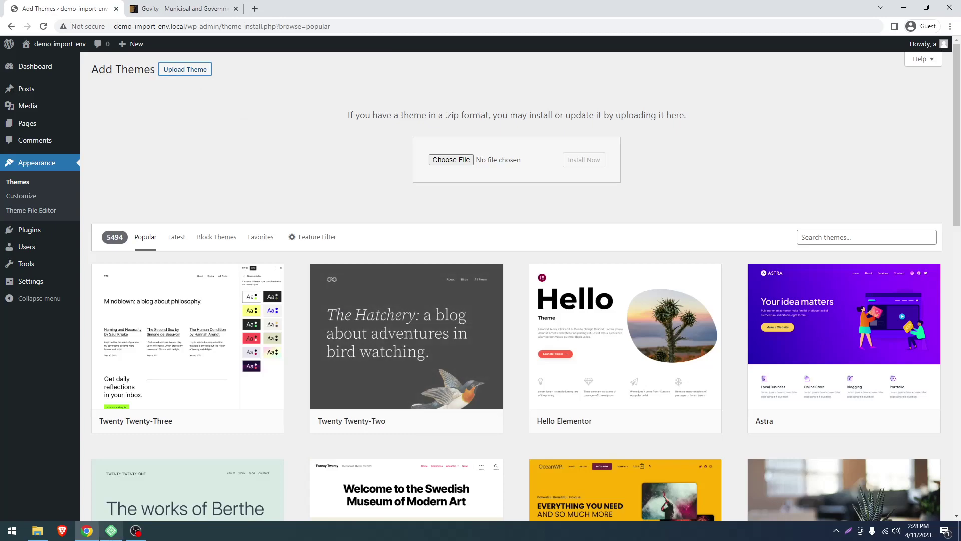
left_click(31, 532)
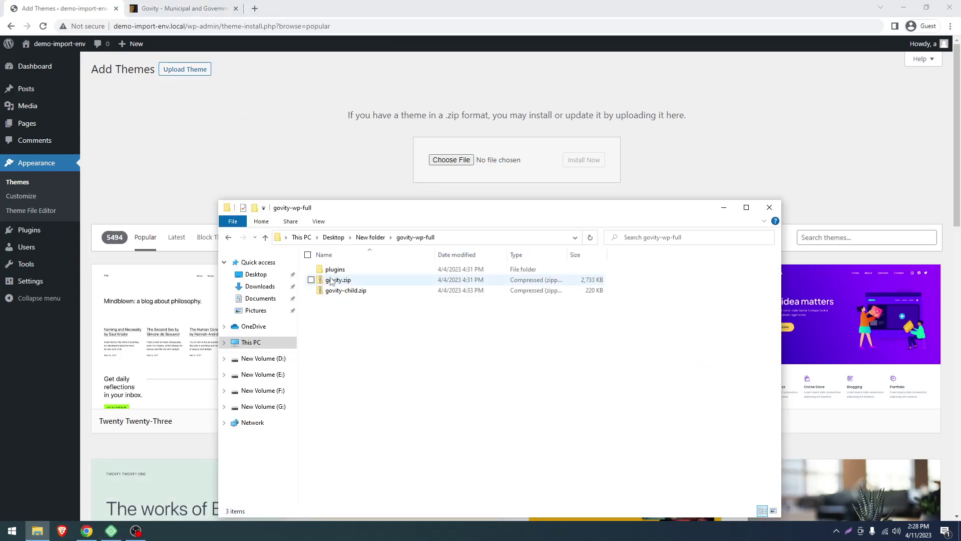
left_click_drag(337, 284, 486, 169)
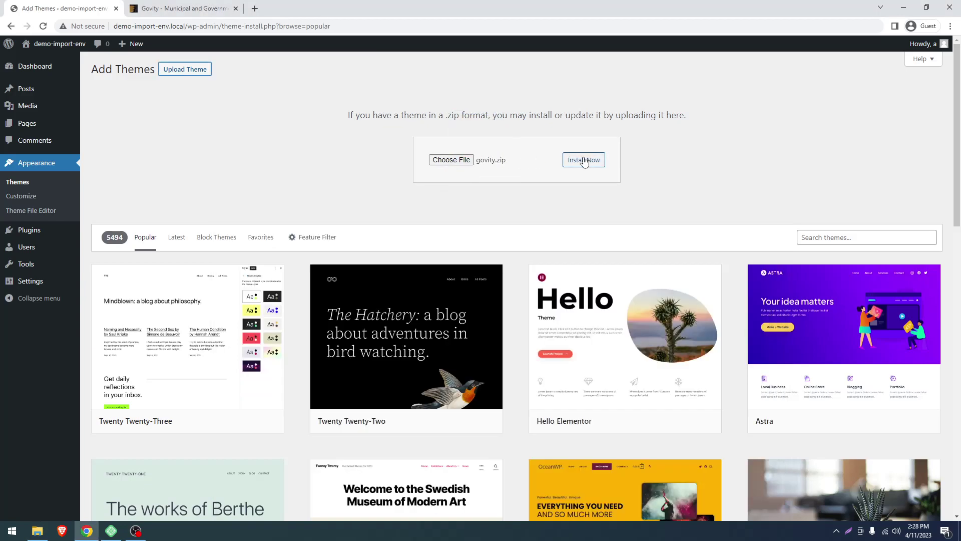
left_click(579, 163)
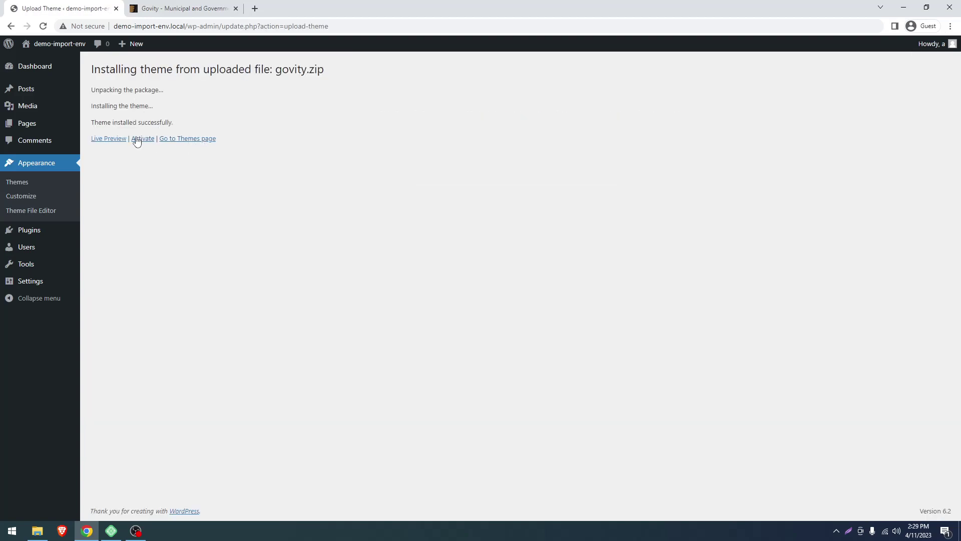
Upload and install govity-child.zip as a new theme, then activate Govity Child.
left_click(183, 144)
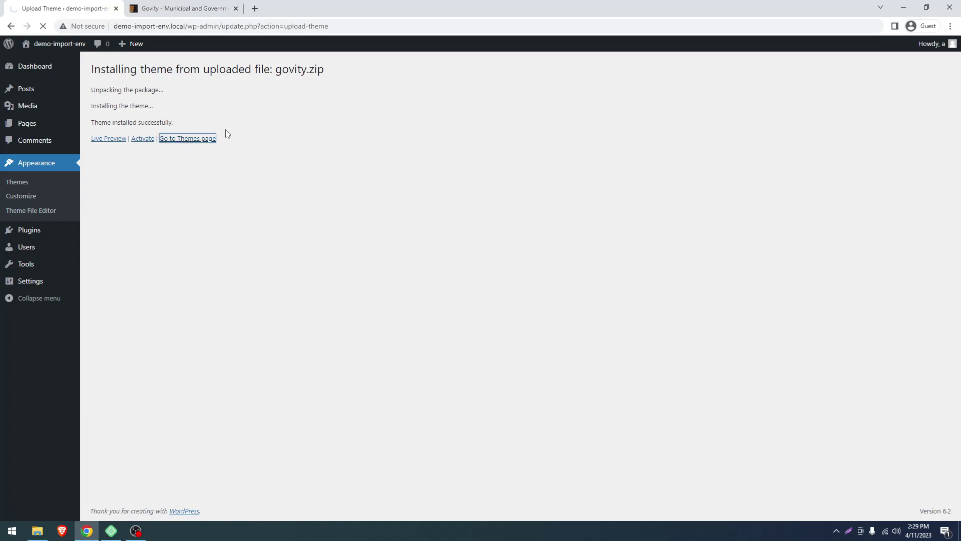
left_click(172, 72)
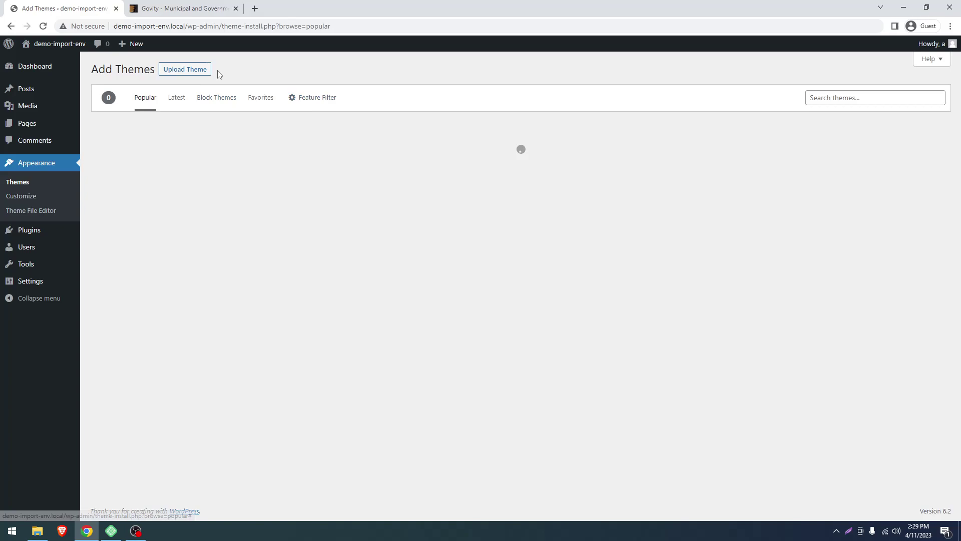
left_click(190, 72)
key("alt+Tab")
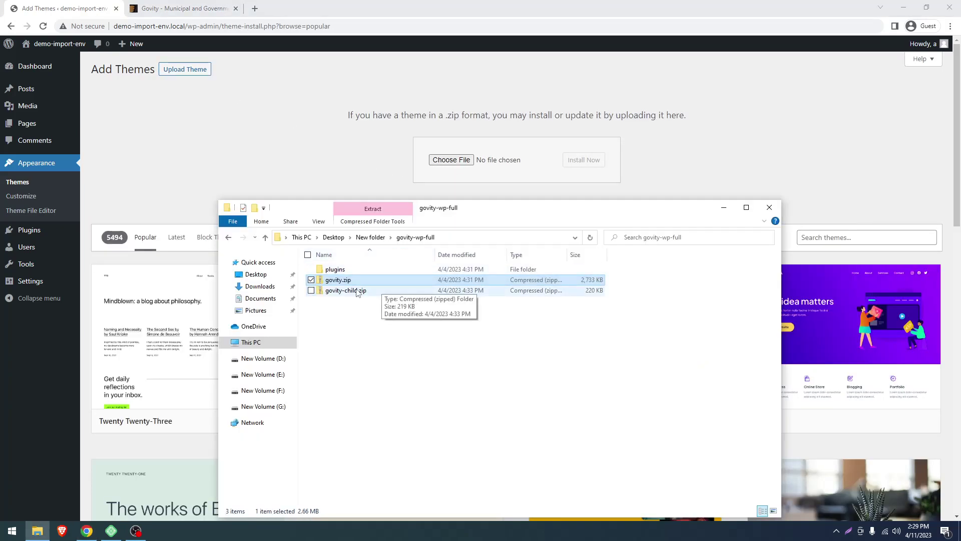
left_click_drag(345, 291, 512, 164)
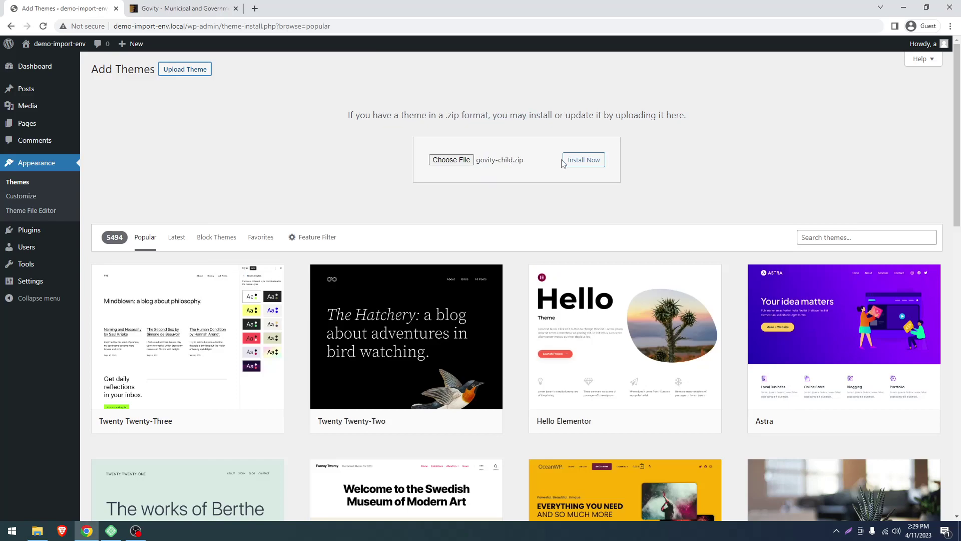
left_click(573, 163)
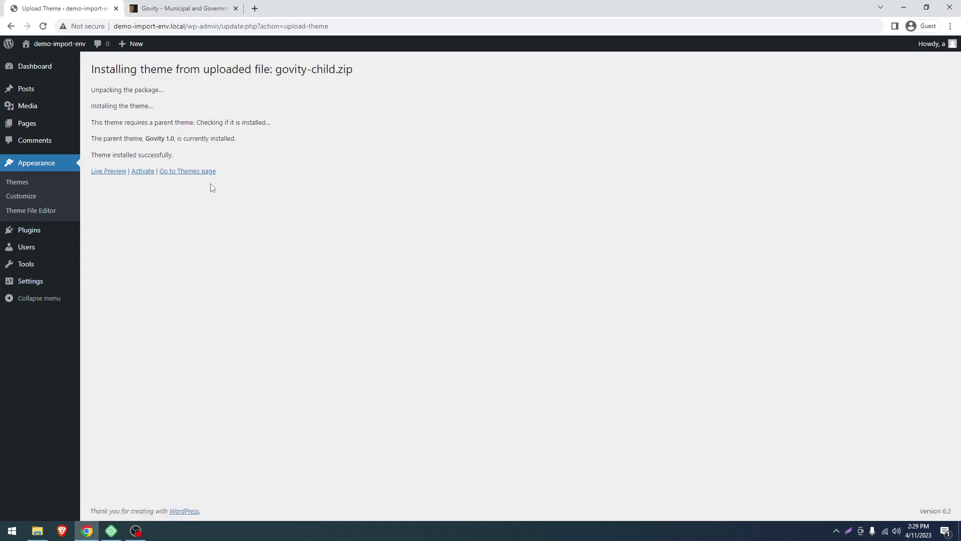
left_click(142, 172)
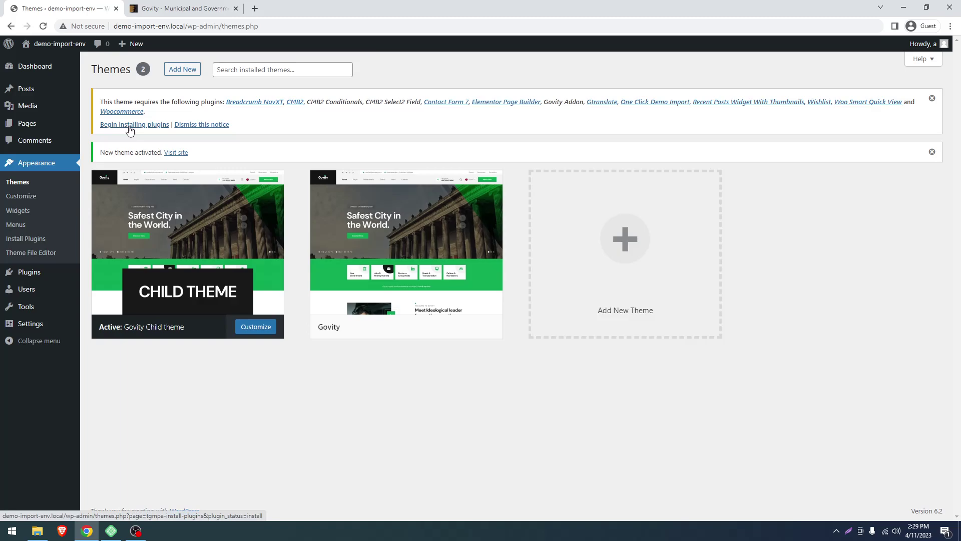
Select all 13 required plugins and apply the bulk Install action.
left_click(129, 125)
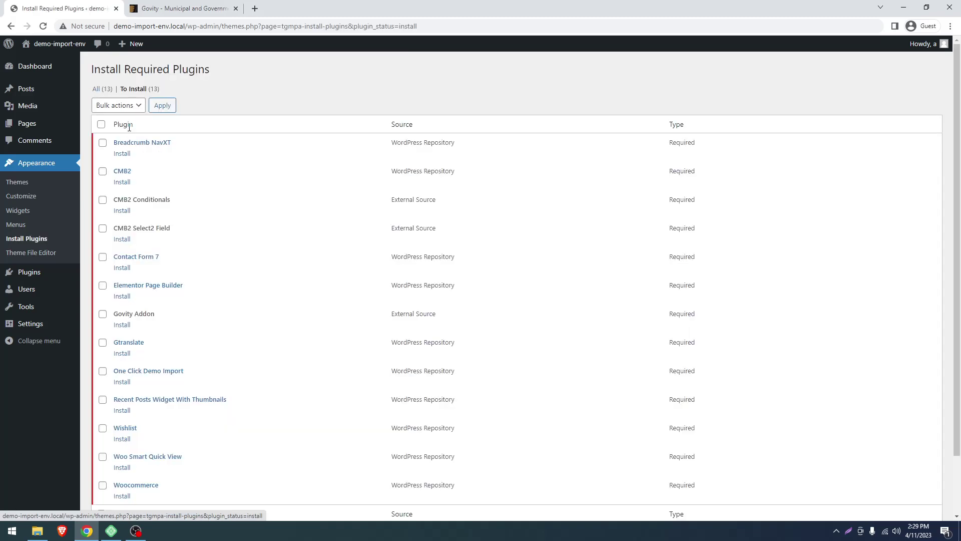
left_click(101, 125)
left_click(126, 106)
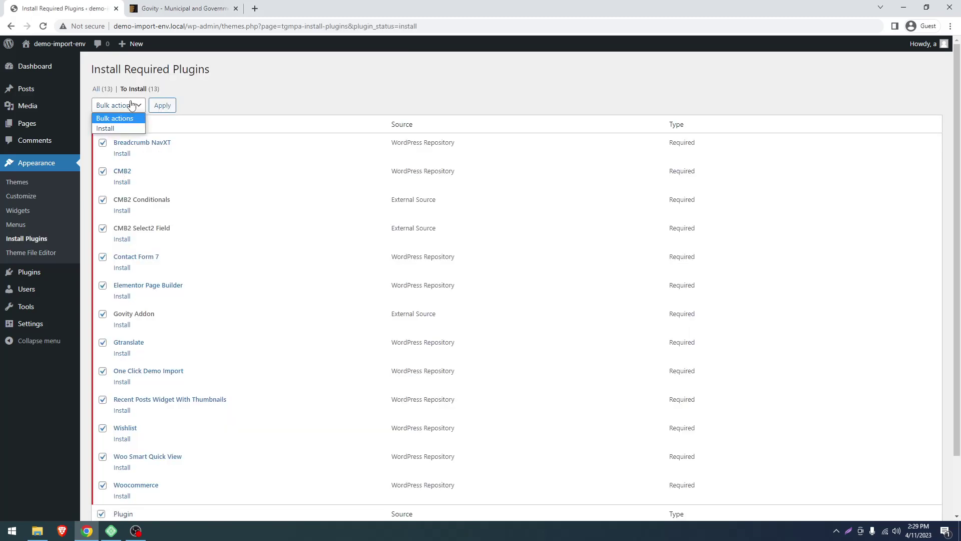
left_click(120, 129)
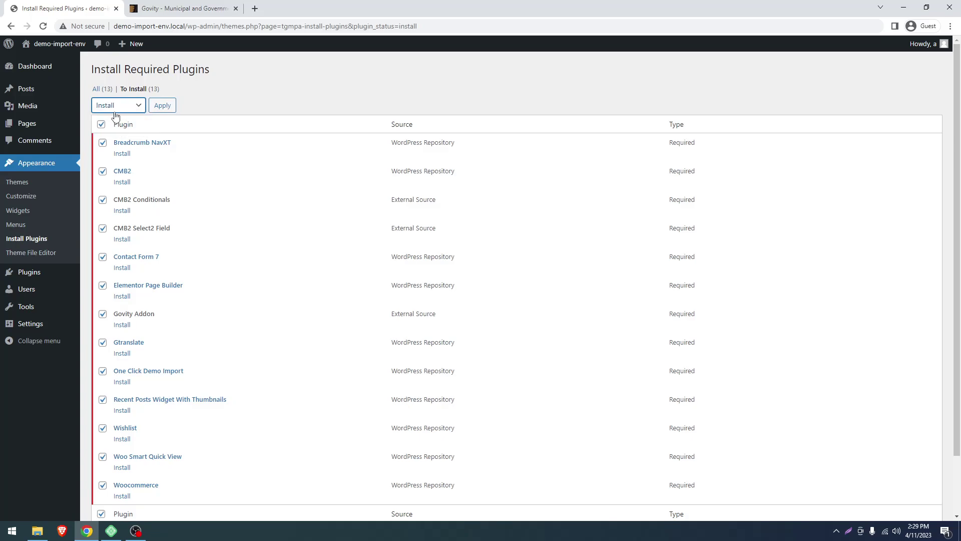
left_click(165, 106)
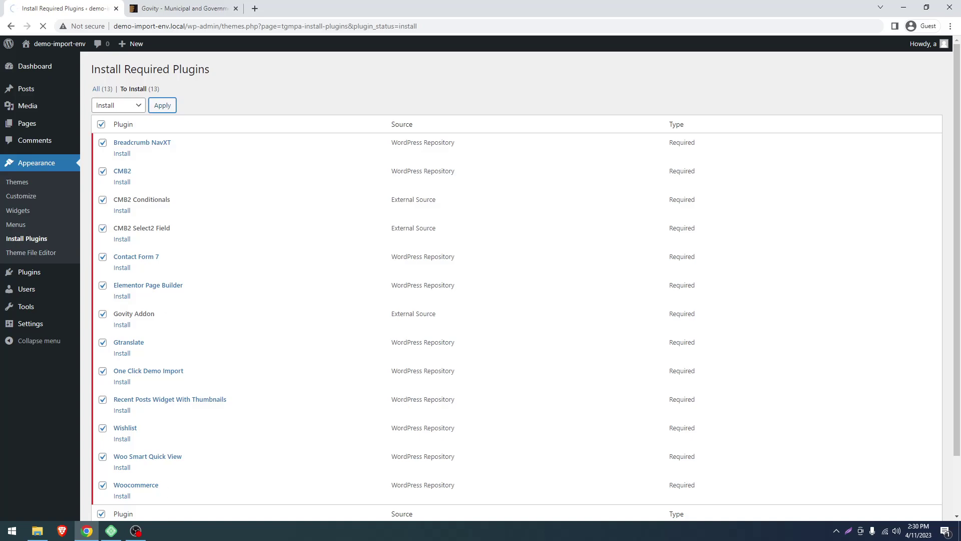
Bring the plugin installation progress page back into view.
left_click(135, 531)
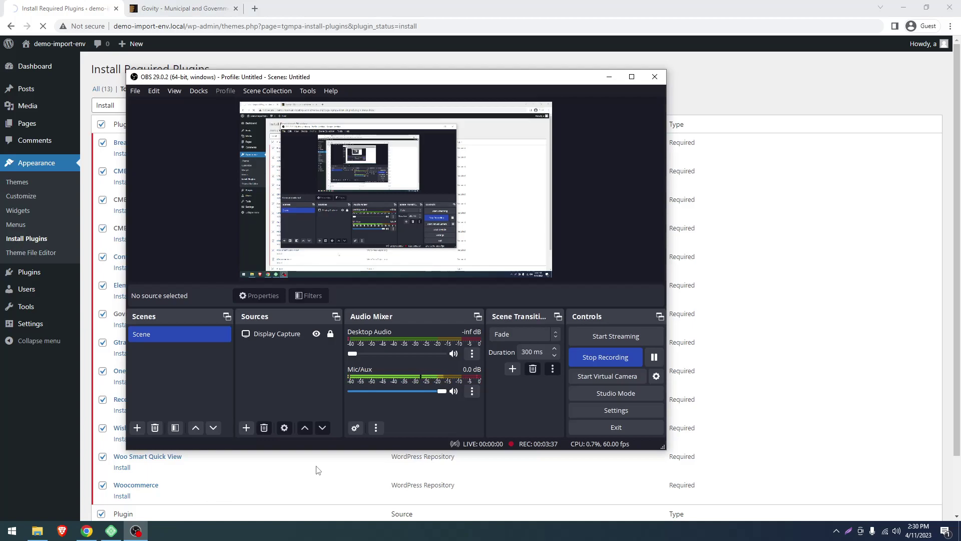
left_click(655, 357)
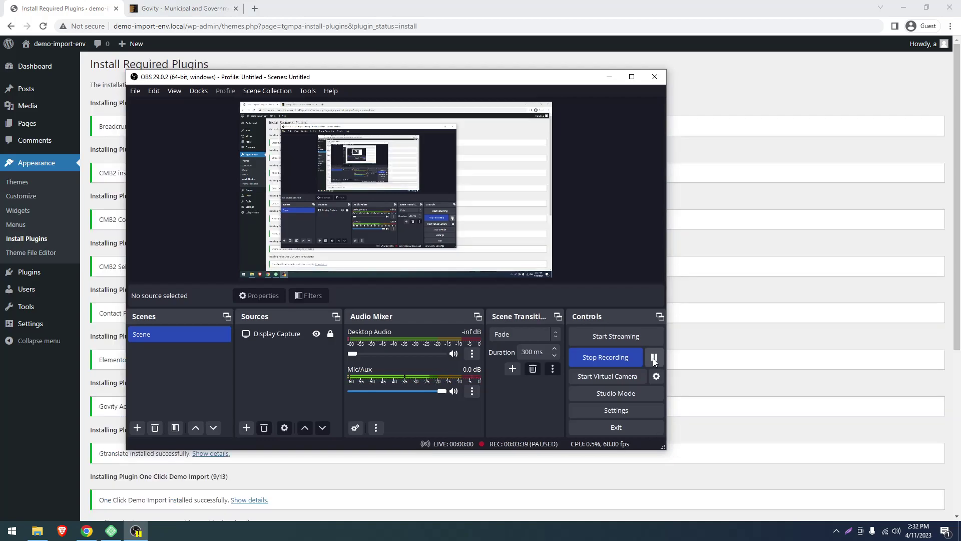
left_click(739, 321)
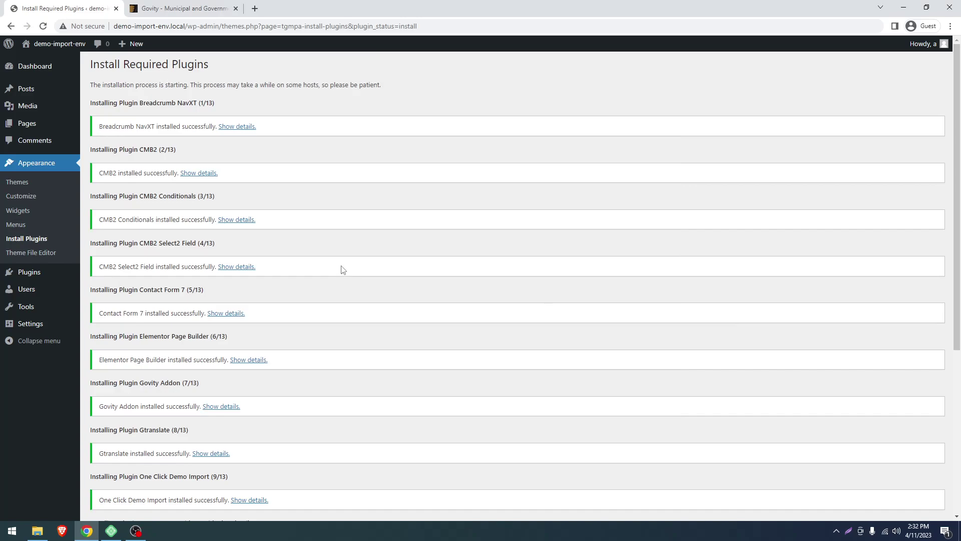
Return to the required plugins list, select all 13 and apply the bulk Activate action.
scroll(343, 271, "down", 5)
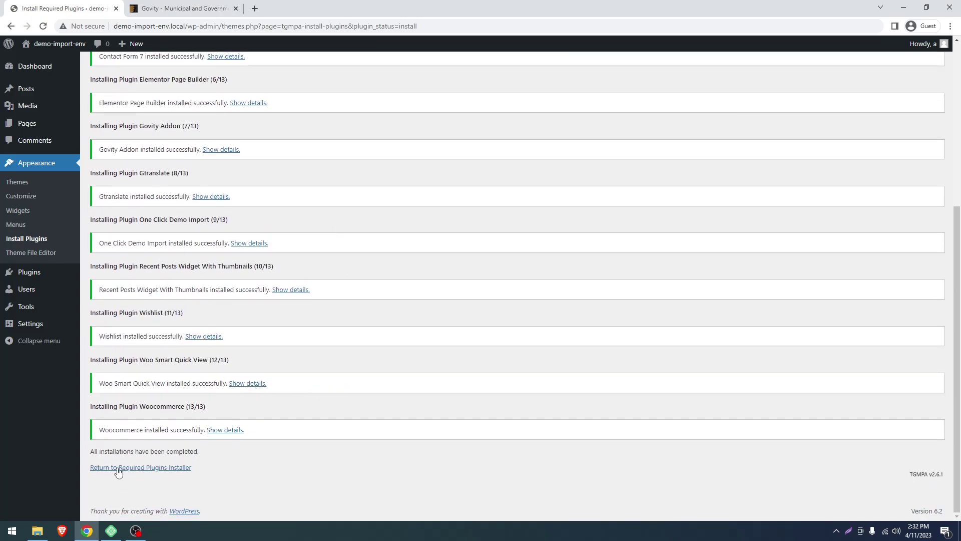
left_click(158, 468)
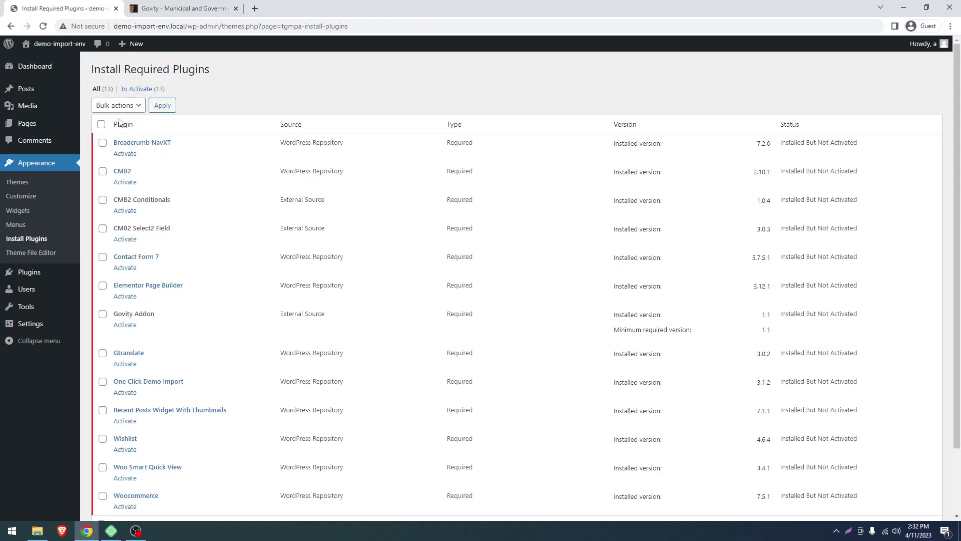
left_click(102, 126)
left_click(123, 105)
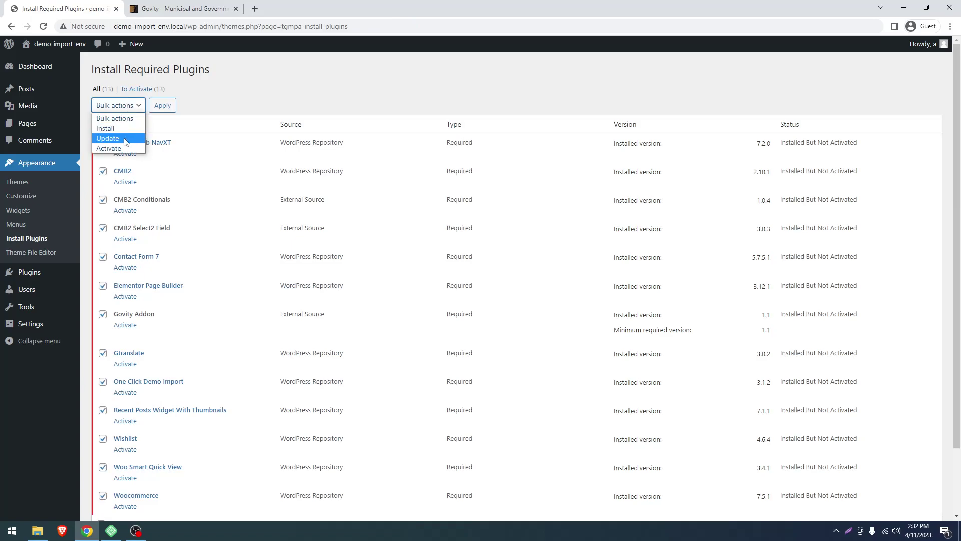
left_click(121, 149)
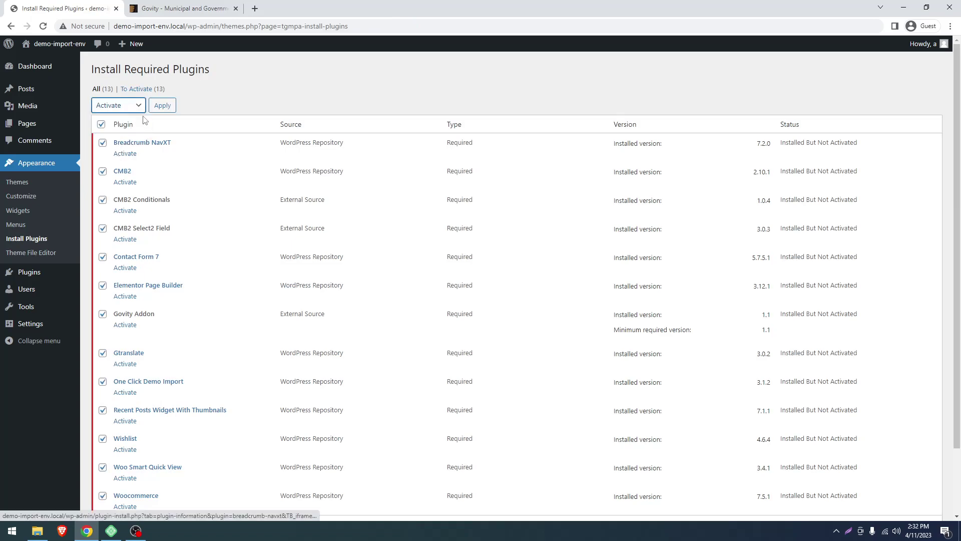
left_click(169, 107)
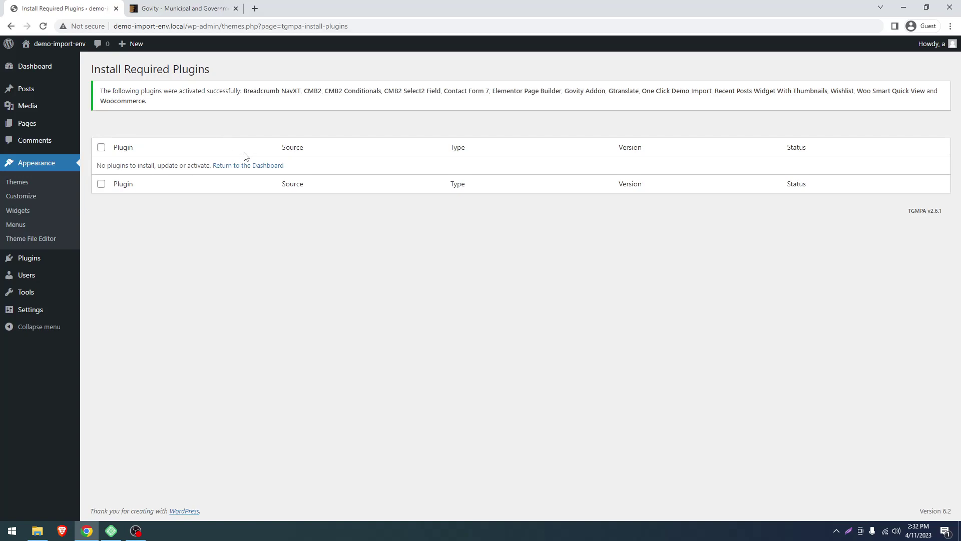
left_click(235, 171)
Return to the Dashboard and close Elementor's getting-started setup wizard.
left_click(237, 165)
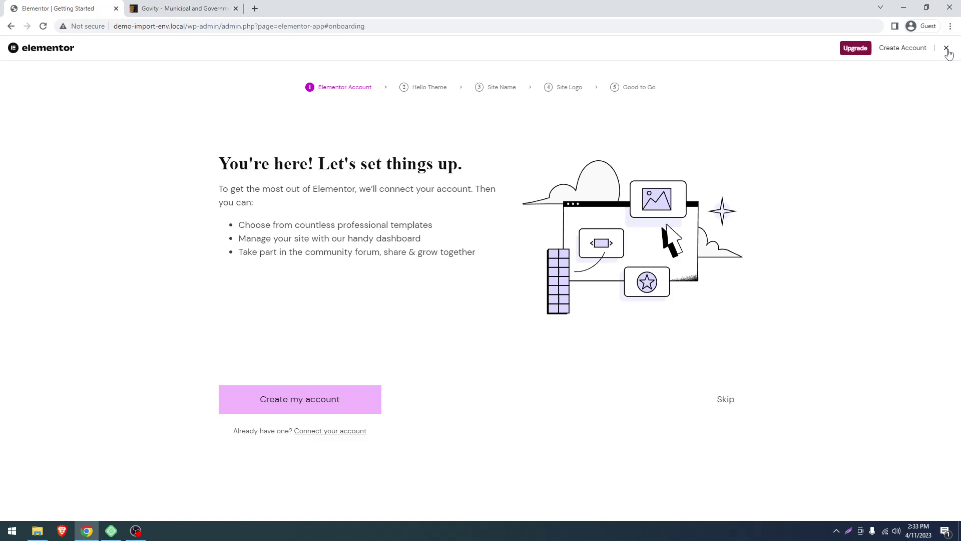
left_click(947, 48)
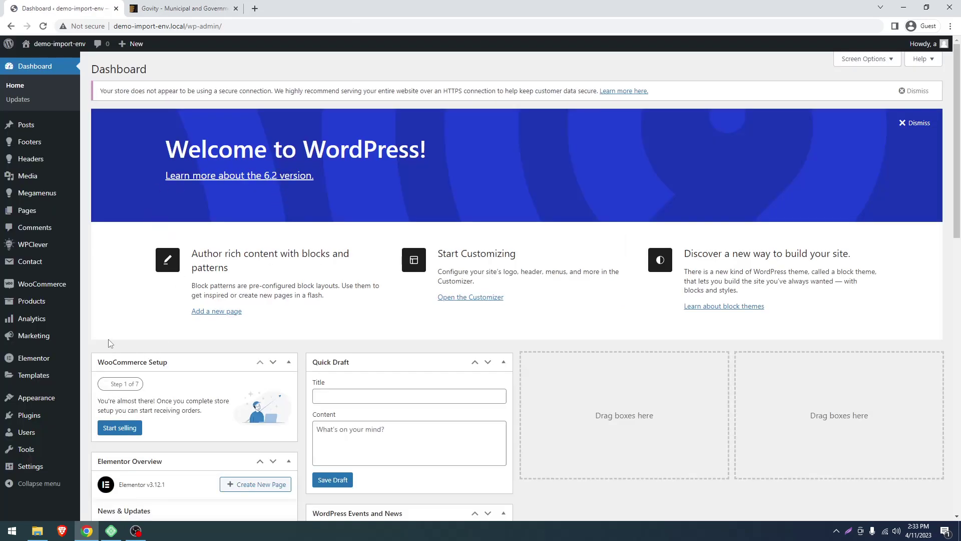
Open Appearance > Import Demo Data and start the Govity demo import.
mouse_move(40, 399)
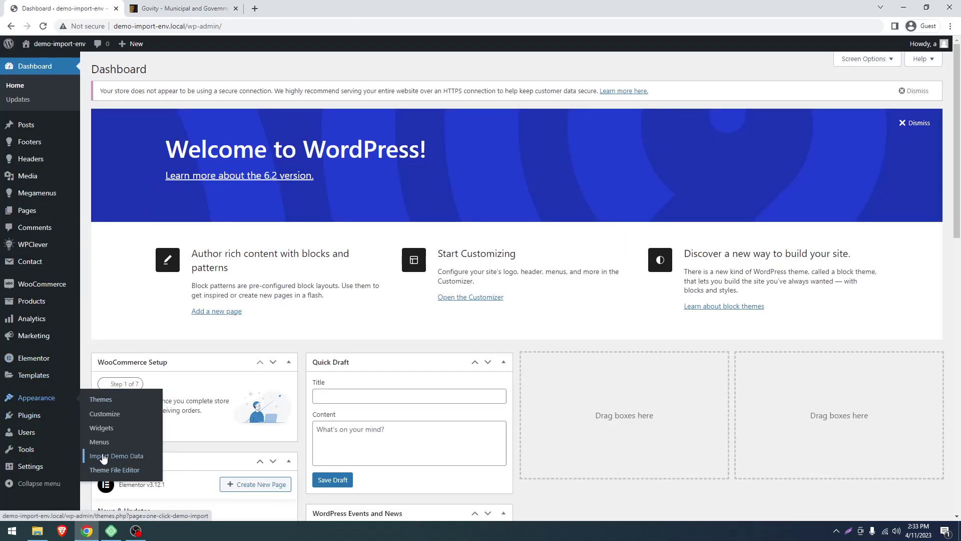
left_click(115, 456)
scroll(248, 292, "down", 2)
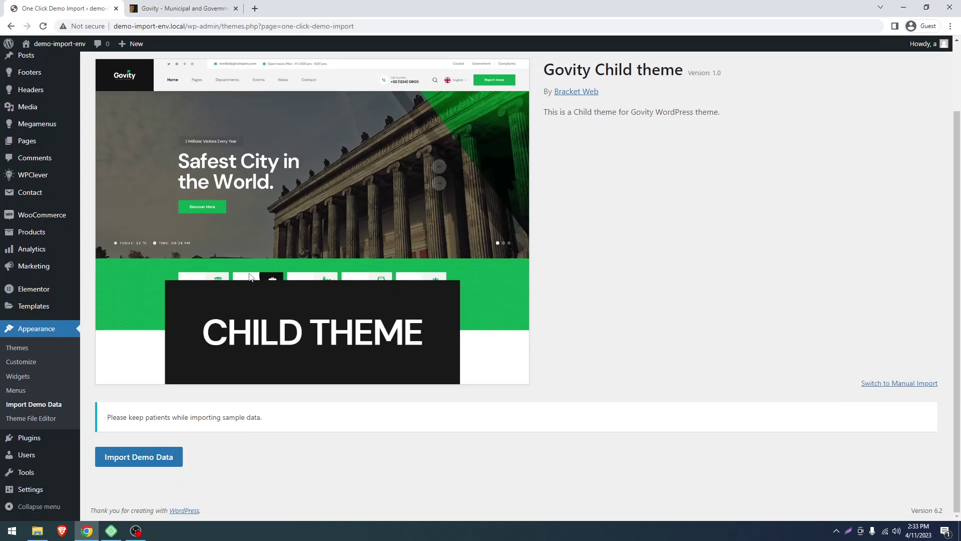
left_click(132, 455)
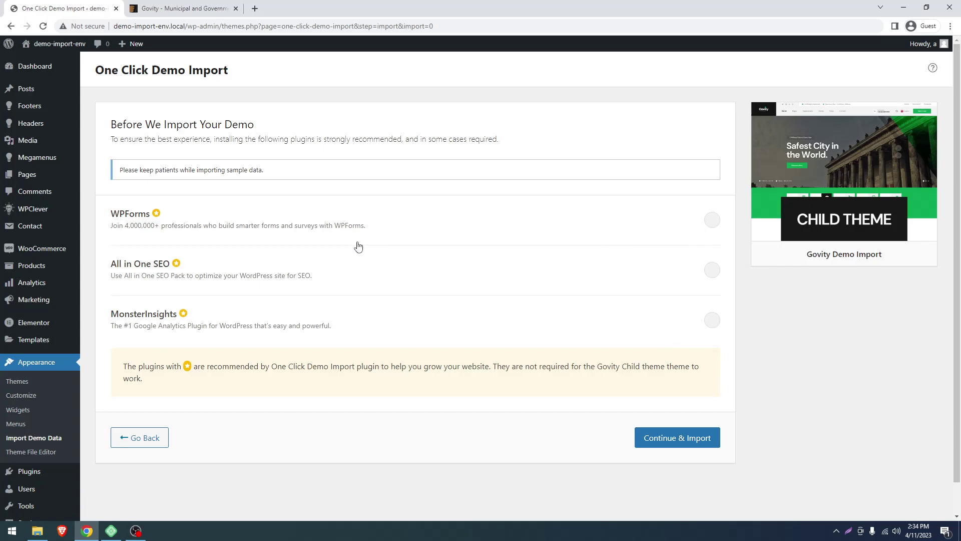
left_click_drag(97, 73, 230, 74)
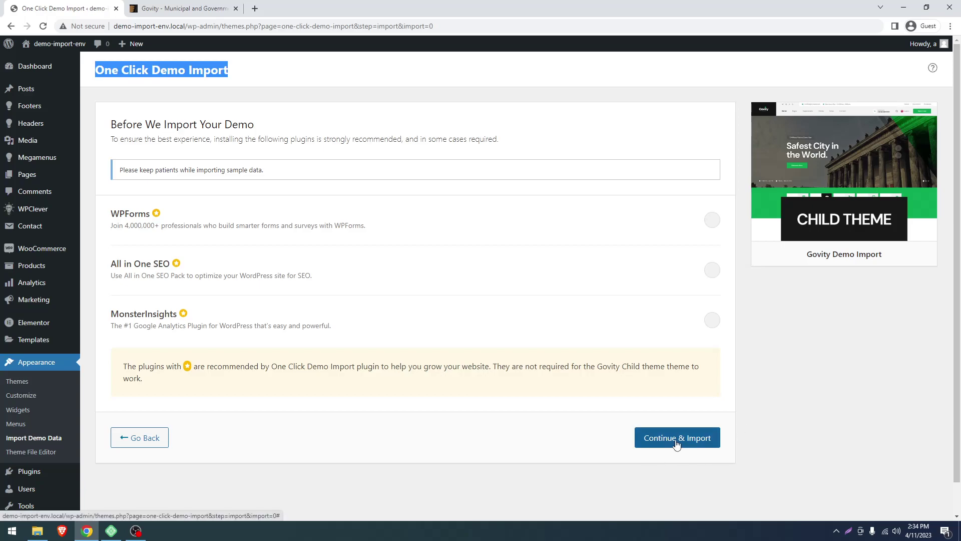
Continue & Import the Govity demo content and wait for the Import Complete confirmation.
left_click(676, 444)
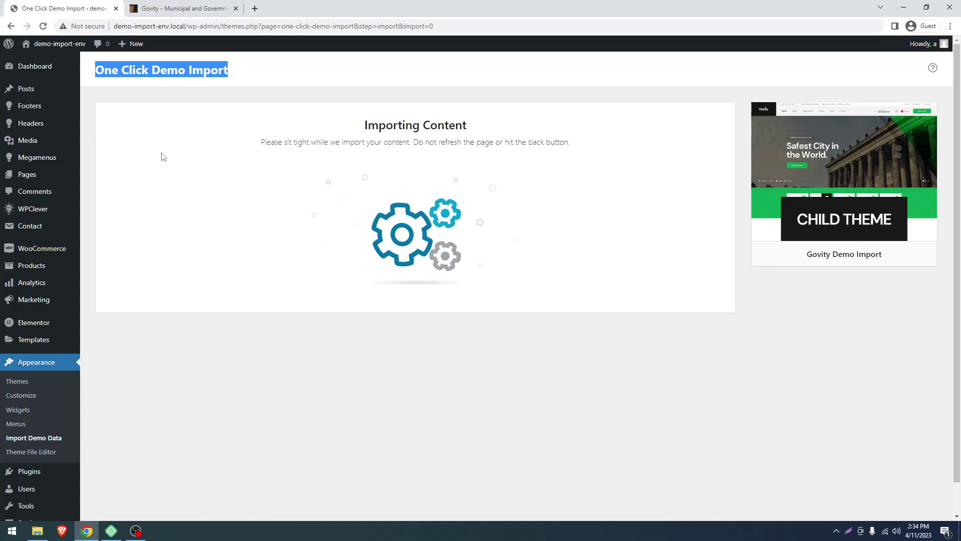
left_click(192, 160)
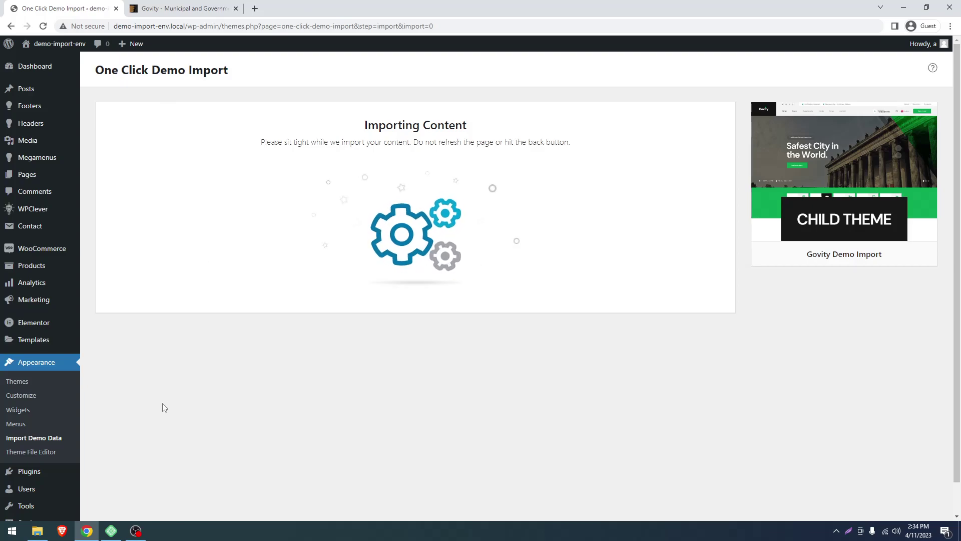
mouse_move(135, 530)
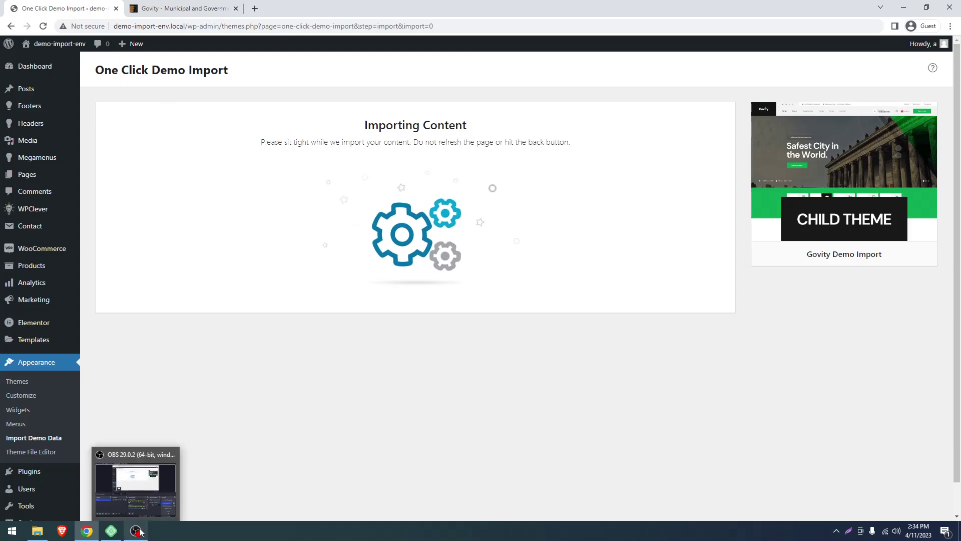
mouse_move(155, 485)
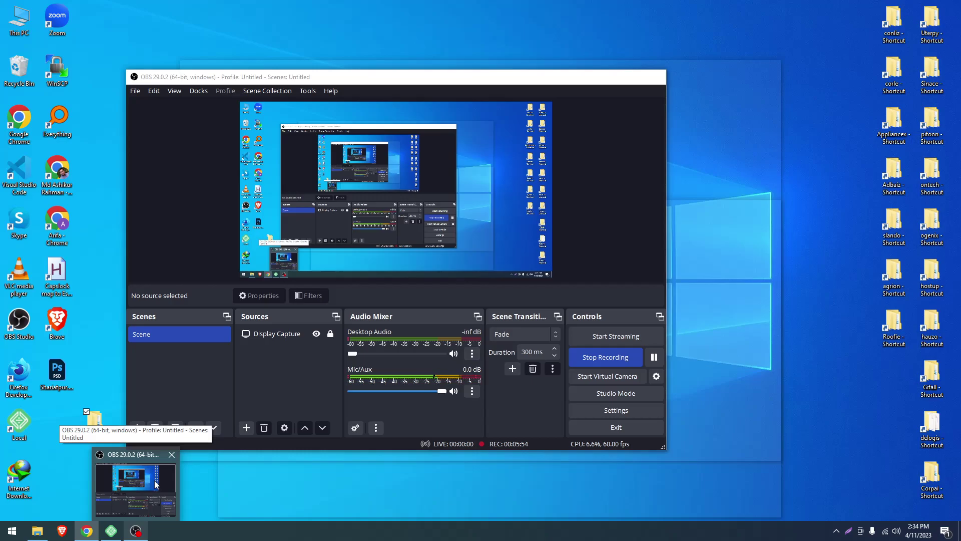
left_click(154, 485)
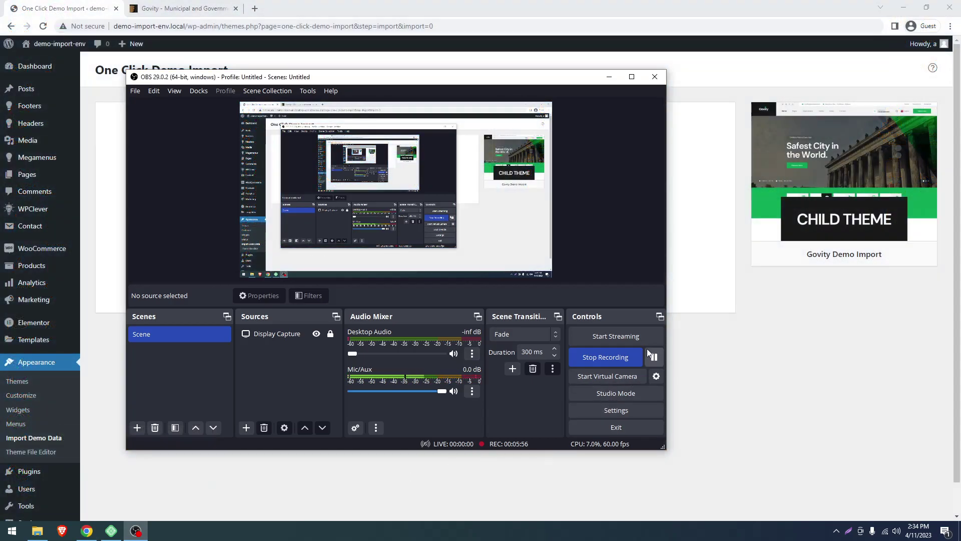
left_click(654, 357)
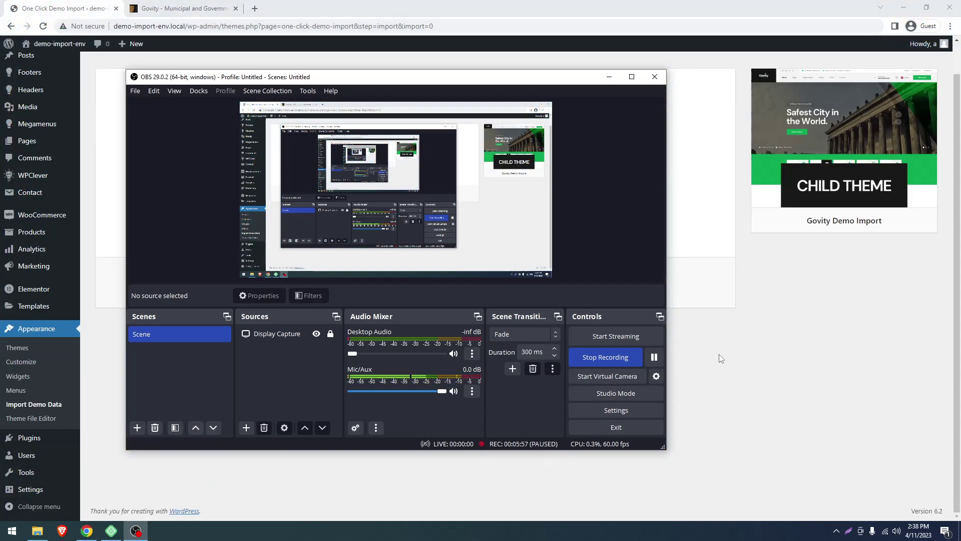
left_click(720, 355)
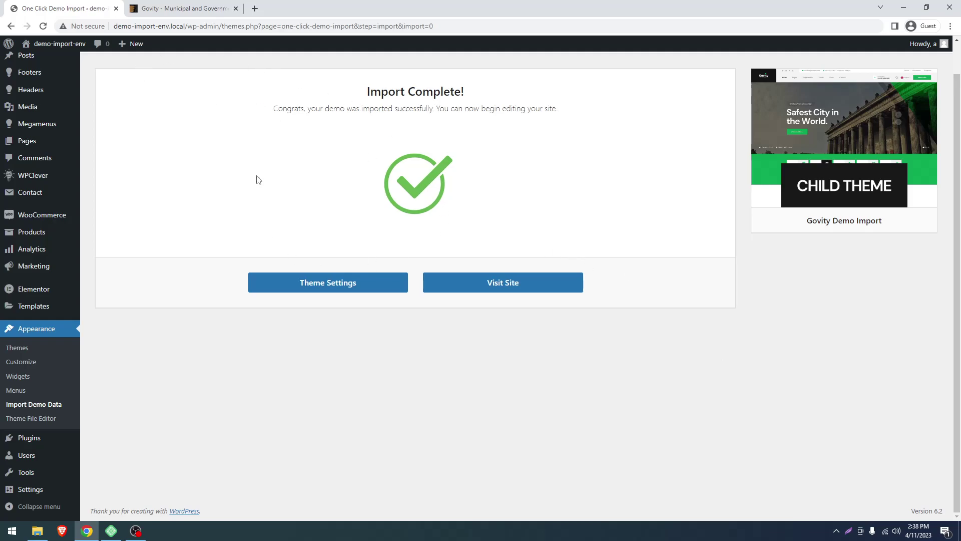
Visit the site and scroll the Govity homepage down to its footer, then jump back to the top.
scroll(259, 180, "up", 1)
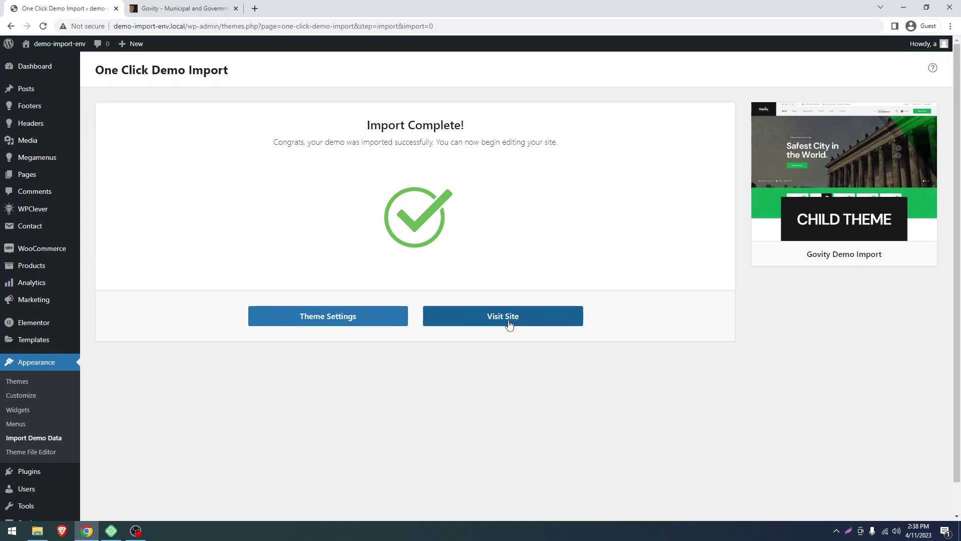
left_click(493, 322)
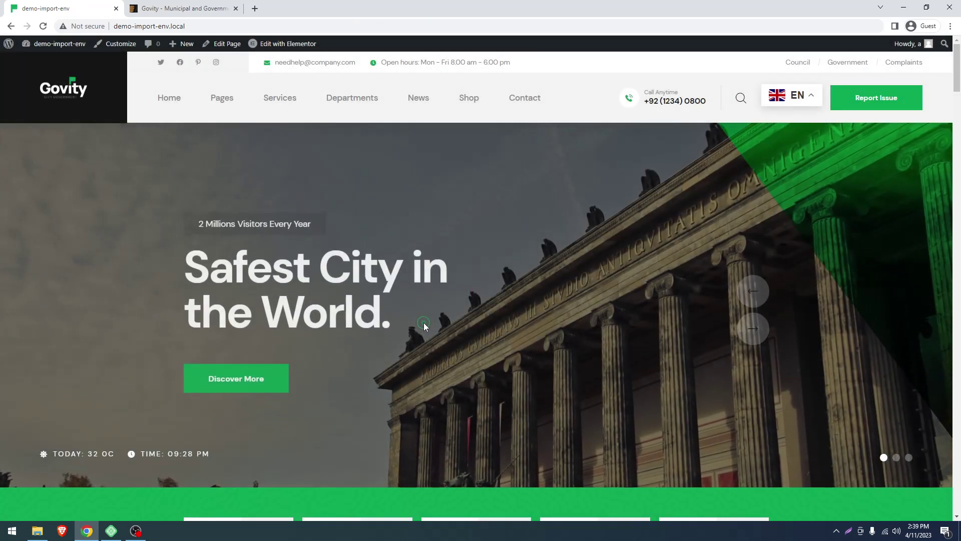
scroll(423, 322, "down", 20)
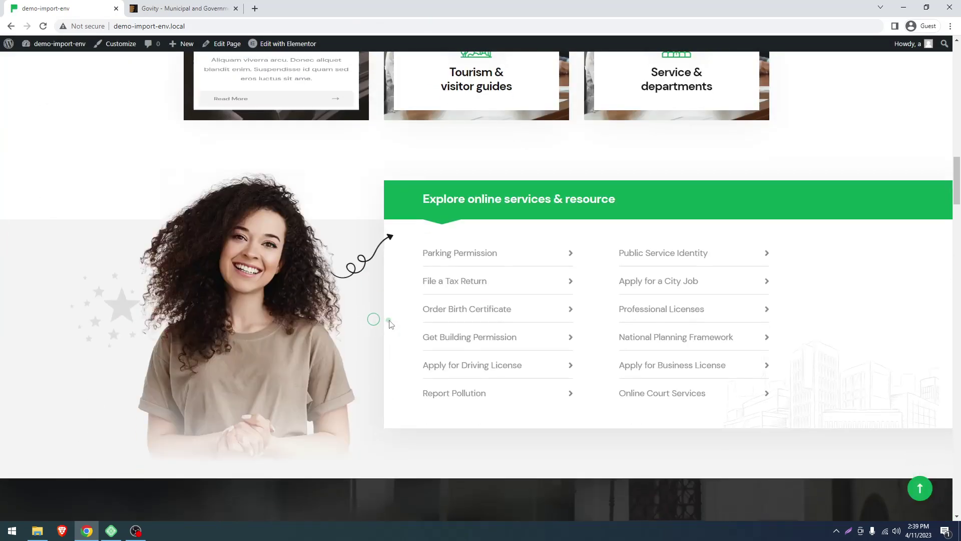
scroll(390, 324, "down", 20)
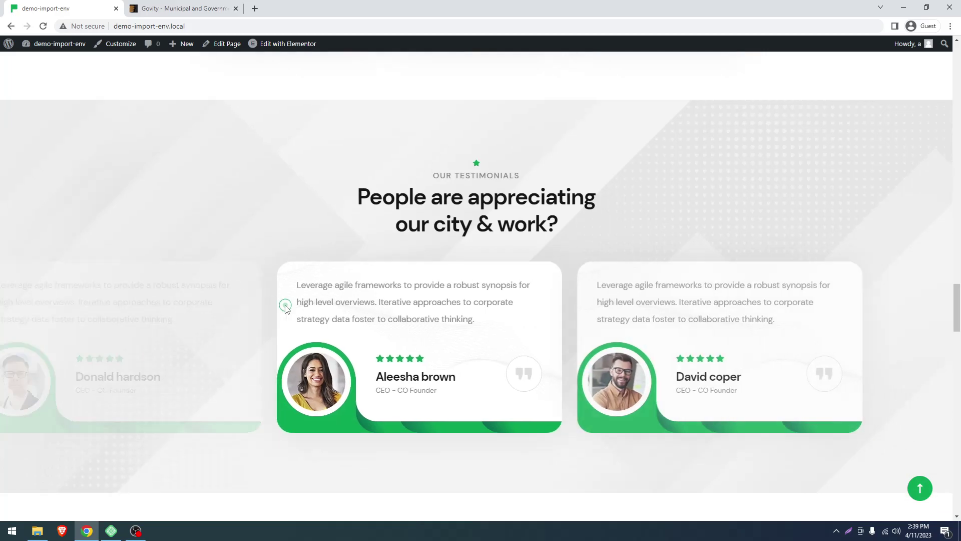
scroll(285, 307, "down", 20)
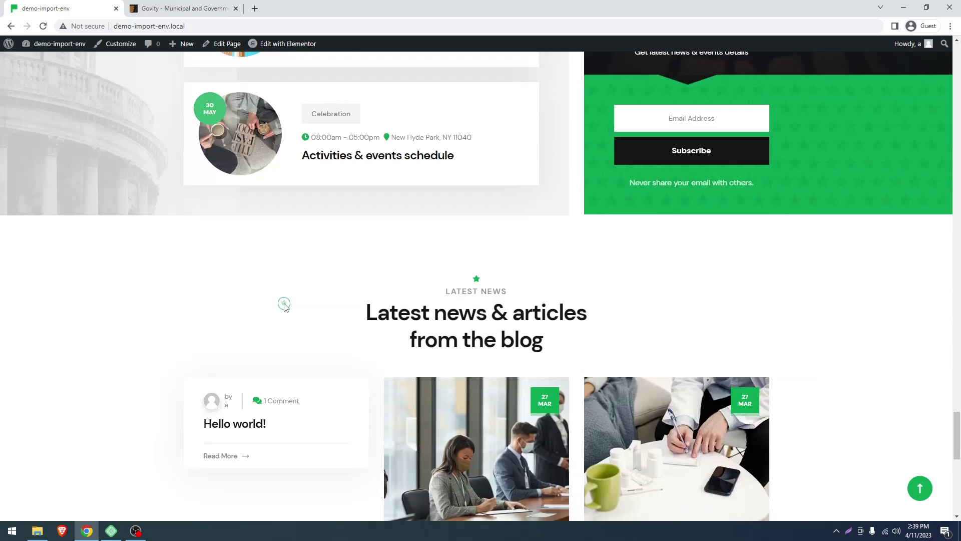
scroll(282, 303, "down", 8)
scroll(280, 301, "up", 4)
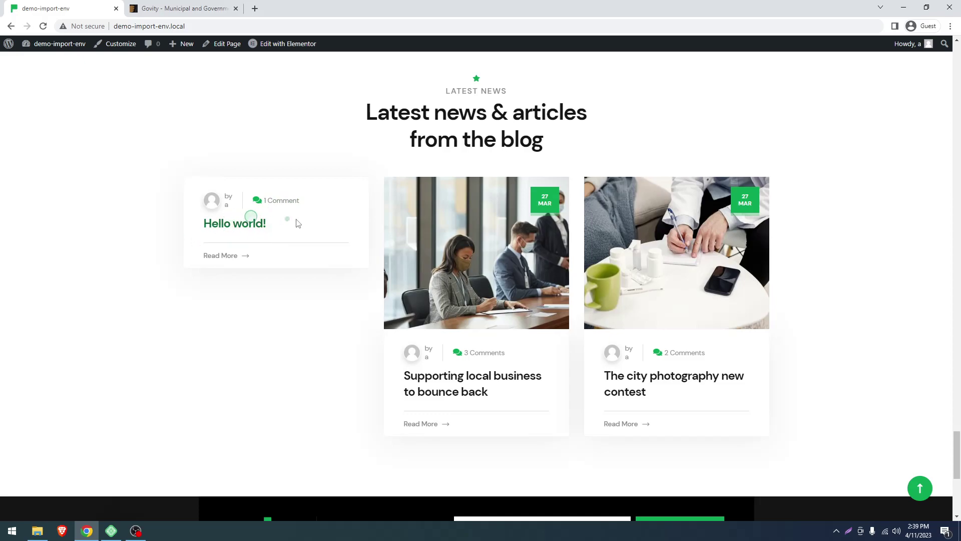
scroll(408, 352, "down", 5)
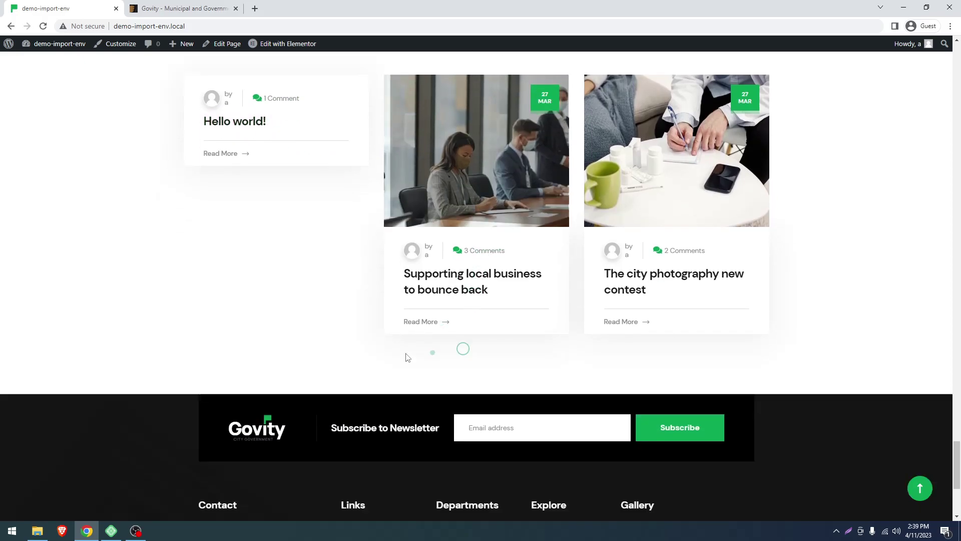
scroll(287, 322, "down", 2)
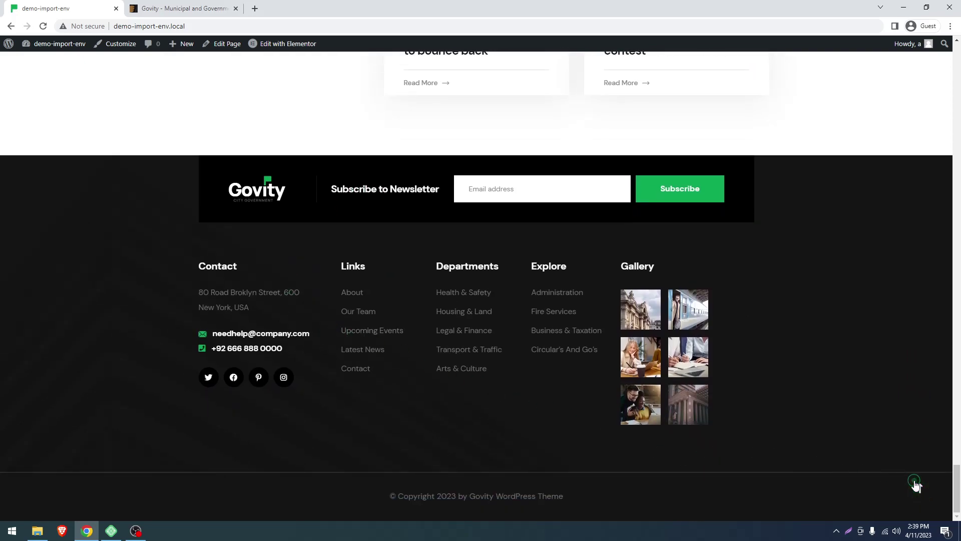
left_click(914, 482)
Show the Govity theme's Support page on ThemeForest and review the author's support terms.
left_click(180, 9)
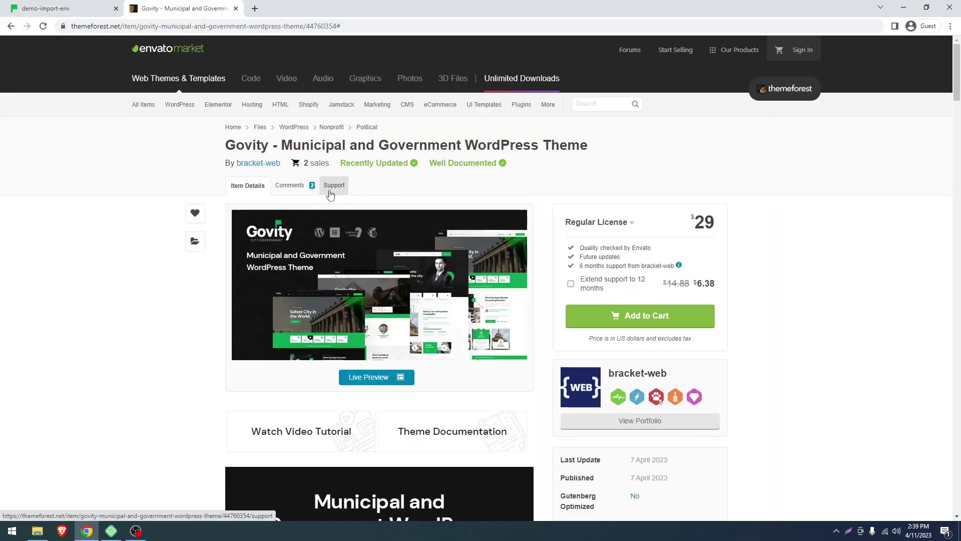
left_click(329, 195)
scroll(178, 328, "down", 5)
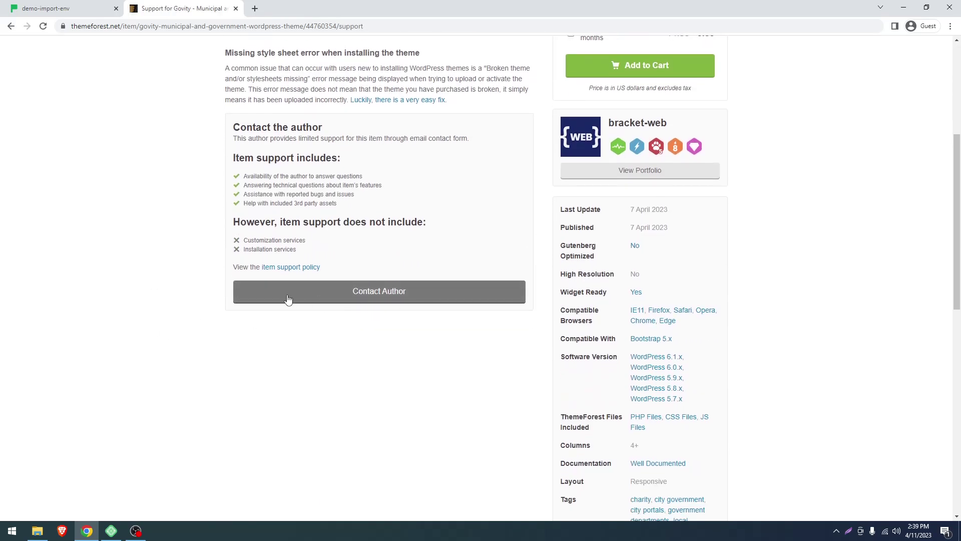
Try Contact Author, then dismiss the sign-in prompt that appears.
left_click(340, 299)
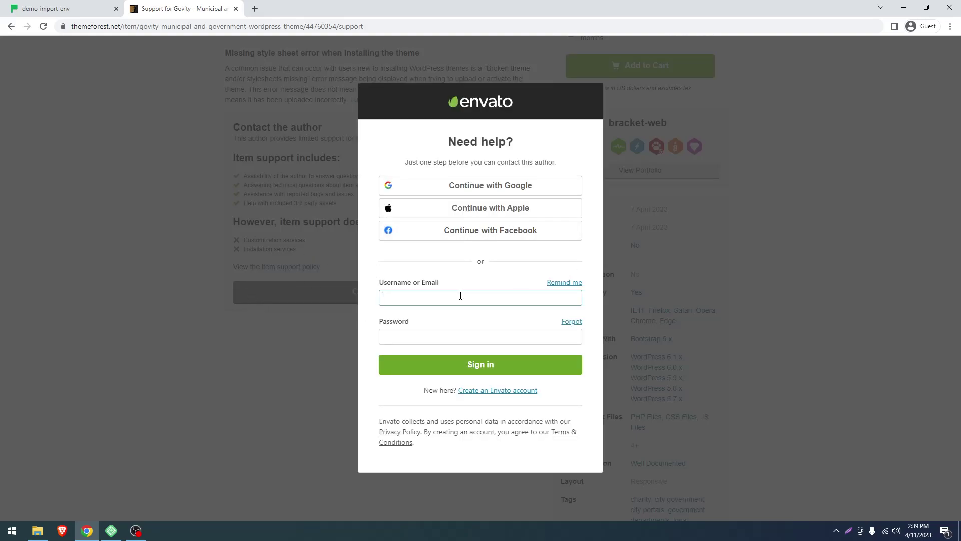
left_click(210, 268)
scroll(380, 183, "up", 5)
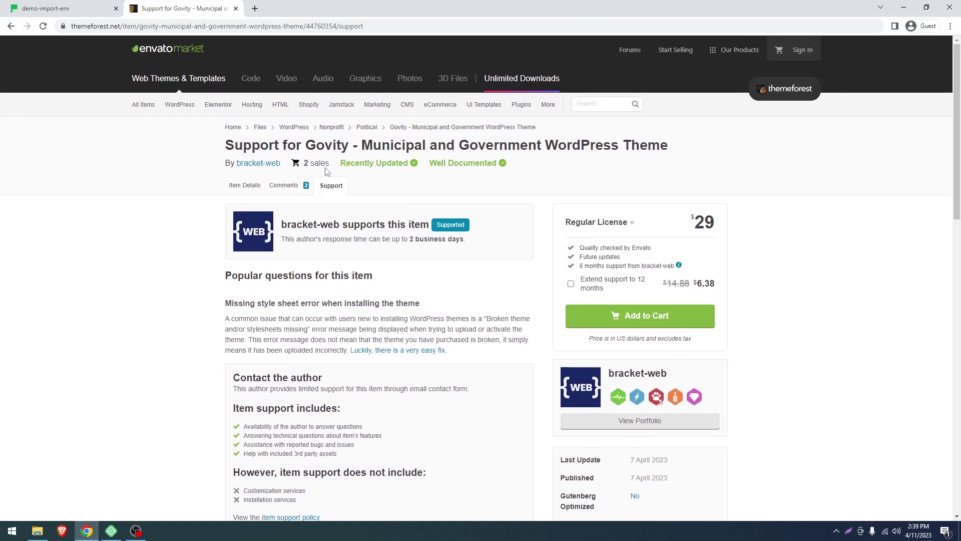